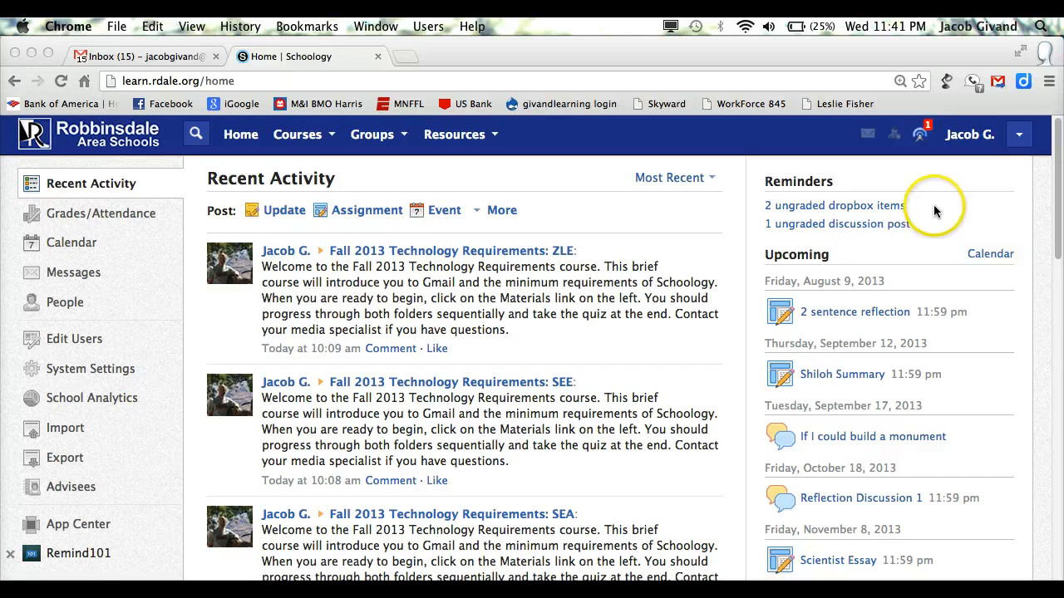
- Open the Practice Course: Section 1 course with the page enlarged for easier reading
{"action": "key", "text": "super+equal"}
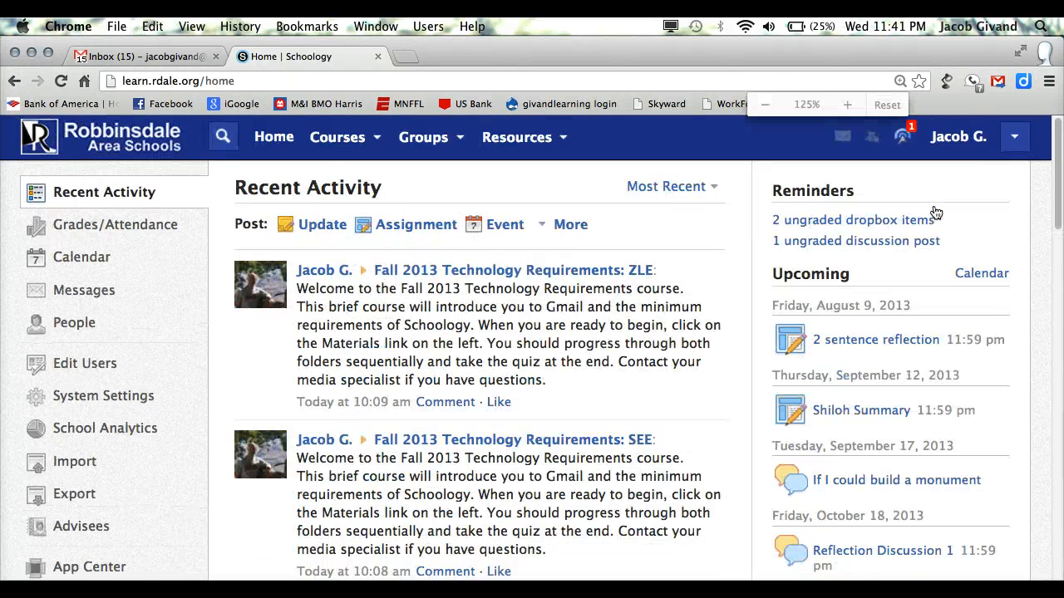
{"action": "key", "text": "super+equal"}
{"action": "key", "text": "super+equal"}
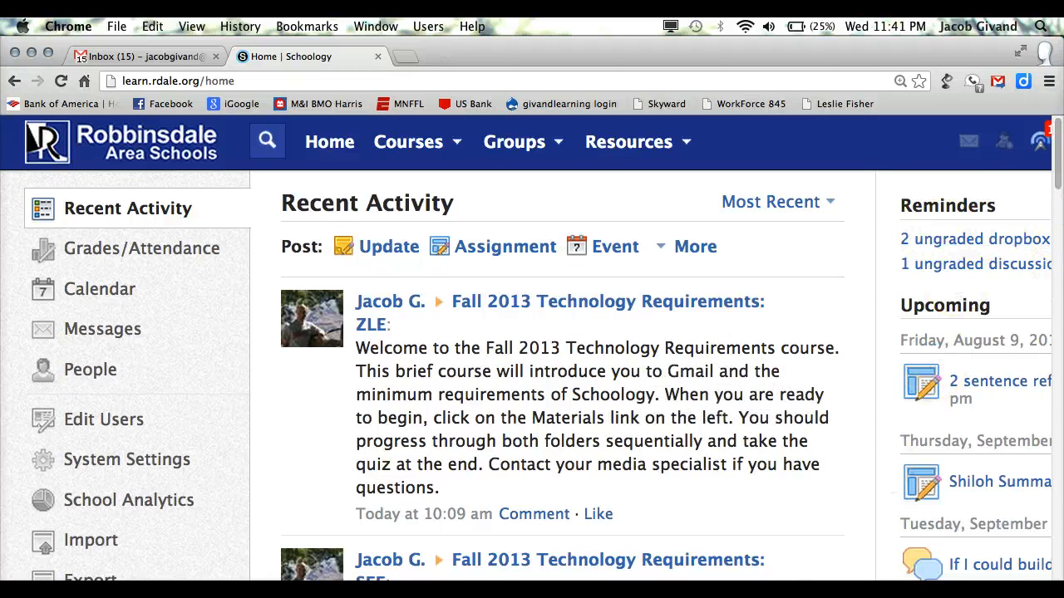
{"action": "scroll", "coordinate": [526, 351], "scroll_direction": "right", "scroll_amount": 2}
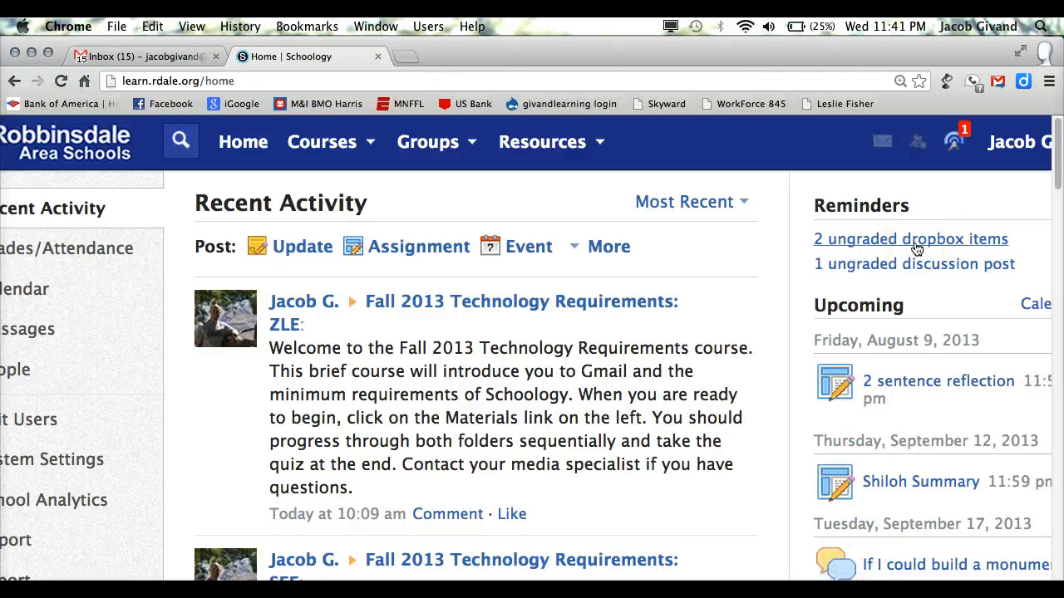
{"action": "left_click", "coordinate": [882, 241]}
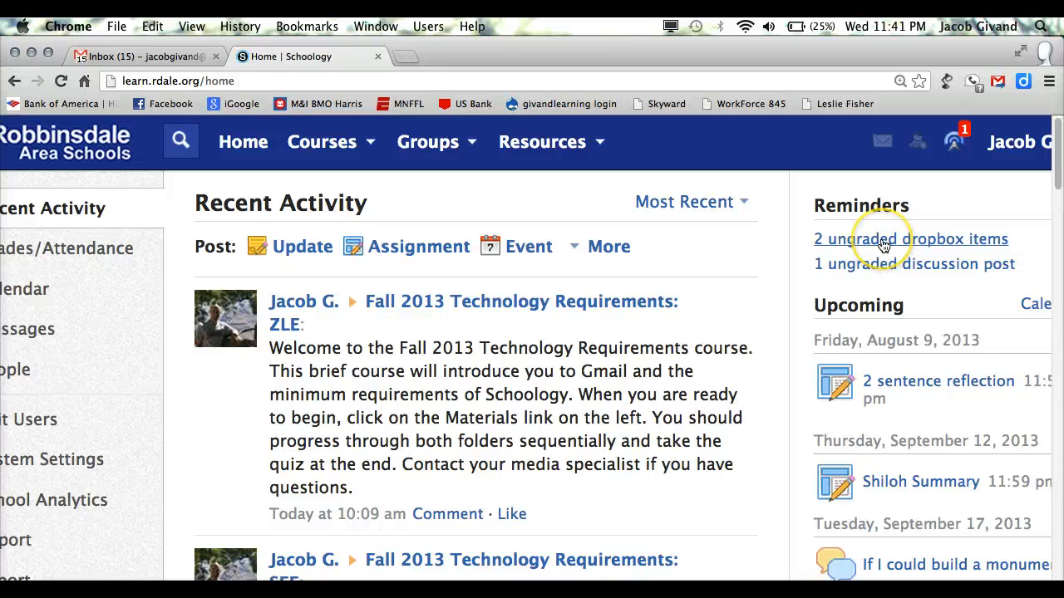
{"action": "left_click", "coordinate": [316, 147]}
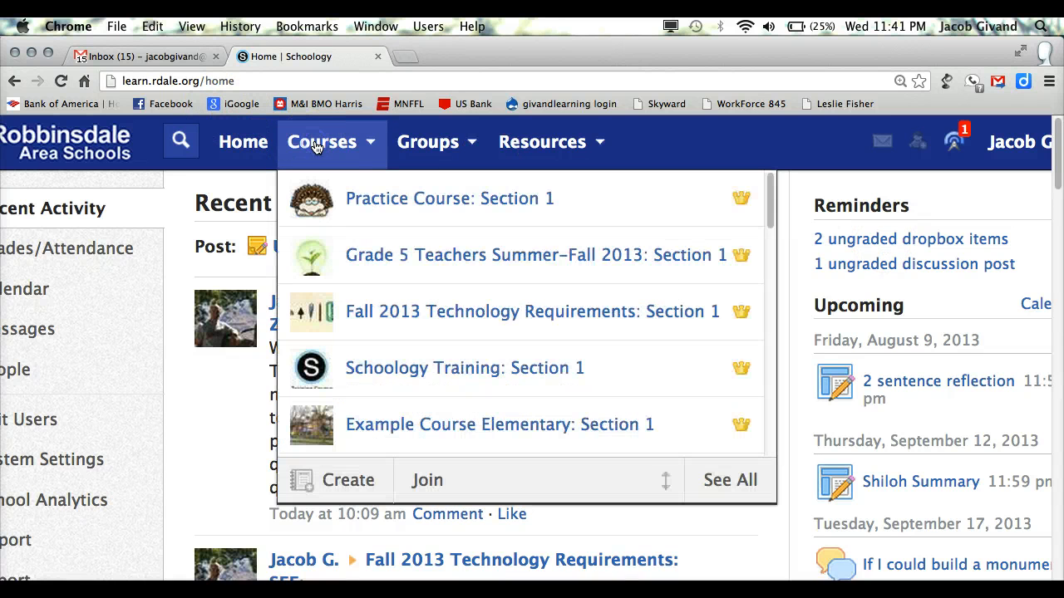
{"action": "left_click", "coordinate": [366, 200]}
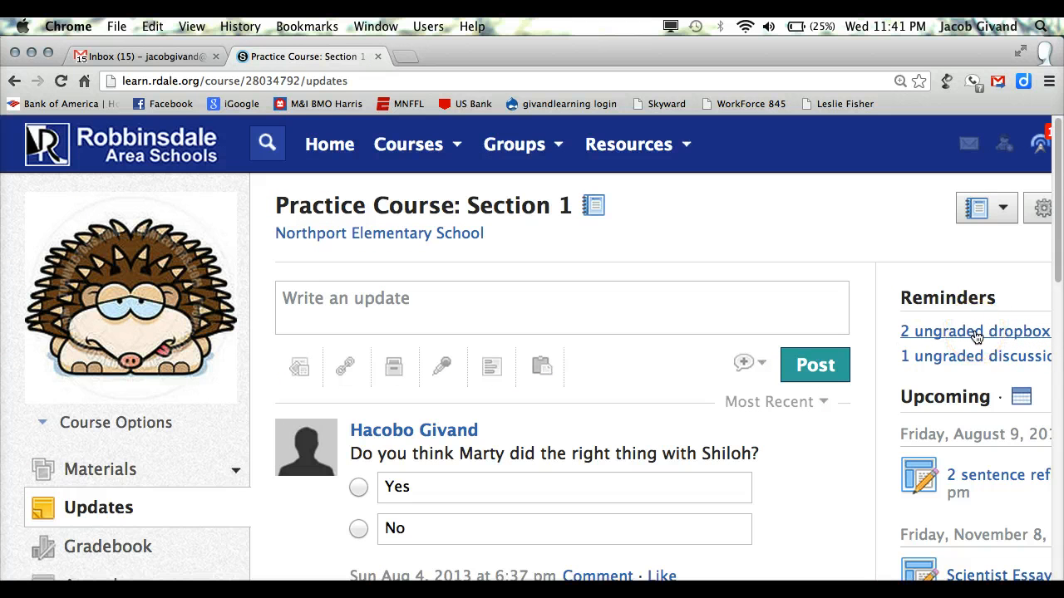
- Open the Scientist Essay assignment in the Language Arts folder of the course materials
{"action": "left_click", "coordinate": [104, 470]}
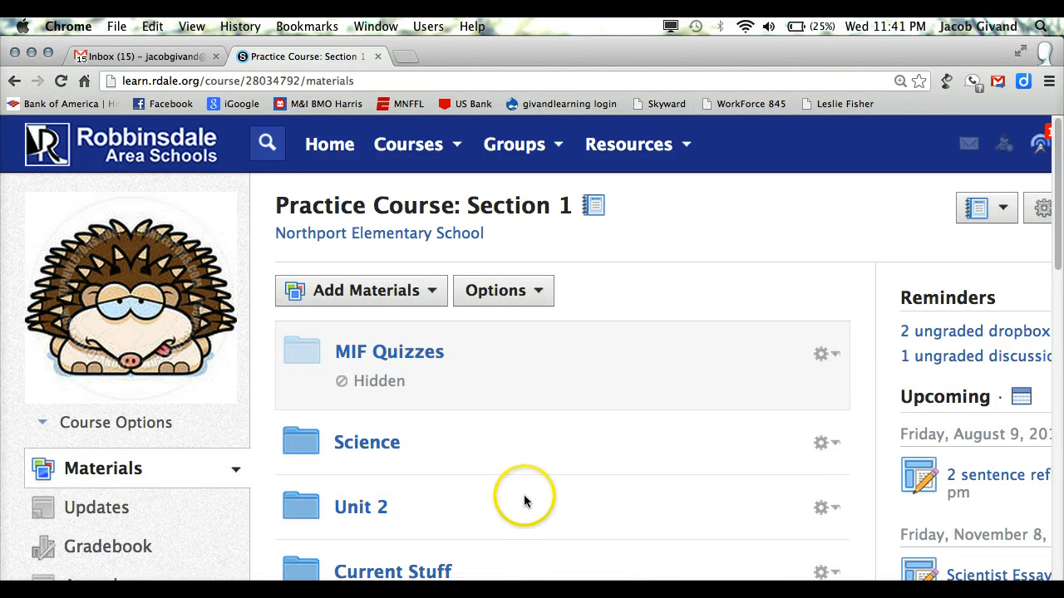
{"action": "scroll", "coordinate": [526, 499], "scroll_direction": "down", "scroll_amount": 6}
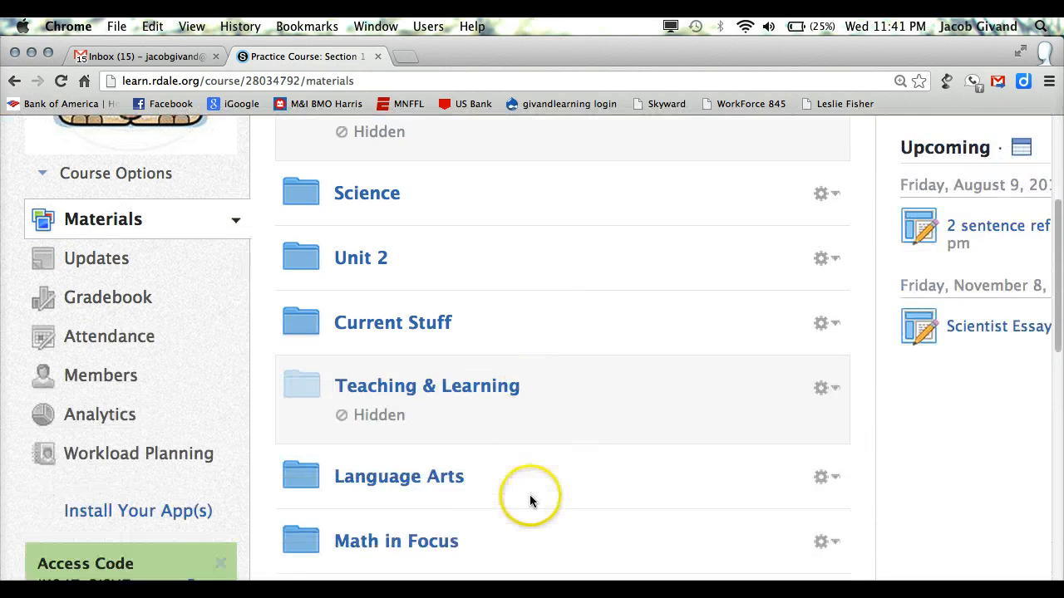
{"action": "scroll", "coordinate": [530, 494], "scroll_direction": "down", "scroll_amount": 2}
{"action": "left_click", "coordinate": [431, 422]}
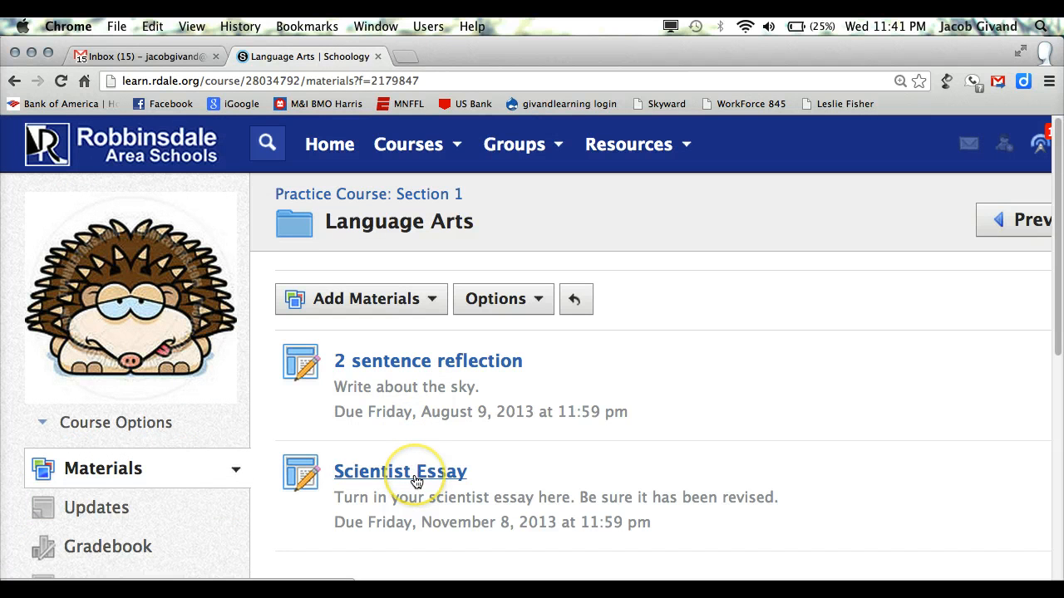
{"action": "left_click", "coordinate": [416, 474]}
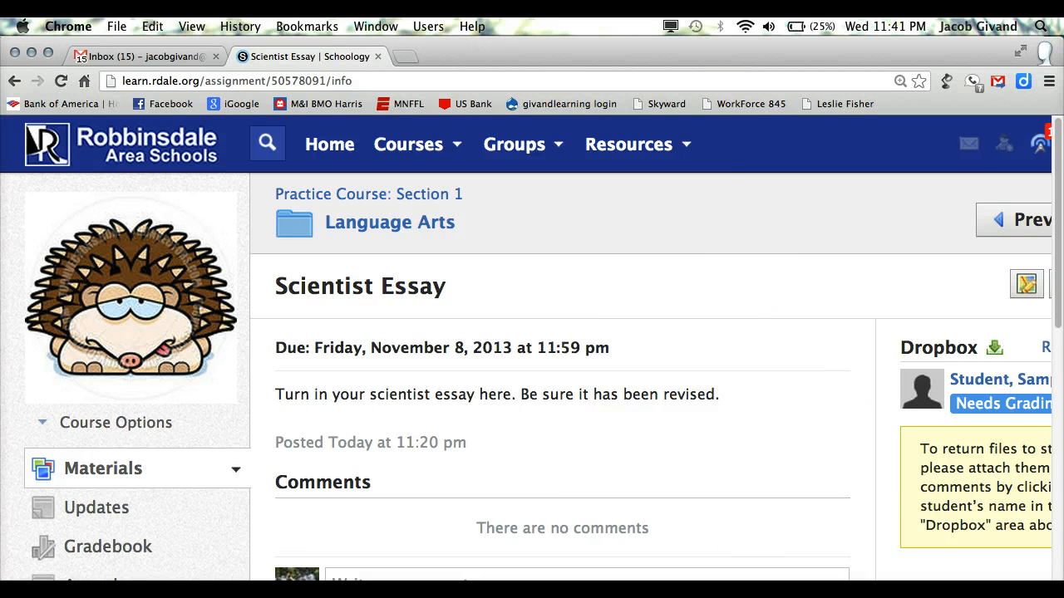
- Open the Dropbox submission marked Needs Grading for the Scientist Essay
{"action": "scroll", "coordinate": [527, 353], "scroll_direction": "right", "scroll_amount": 5}
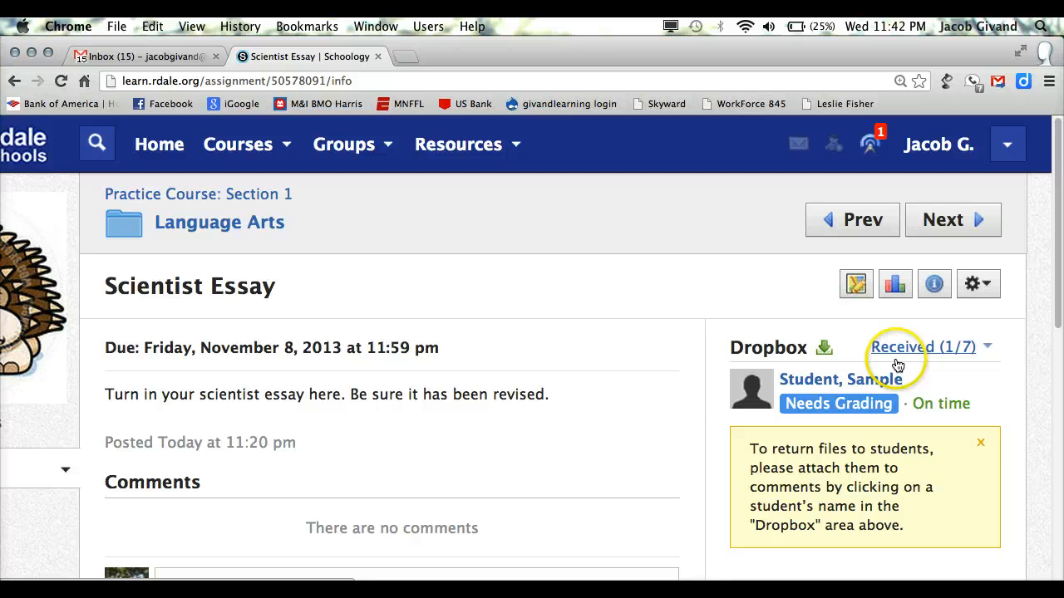
{"action": "left_click", "coordinate": [832, 405]}
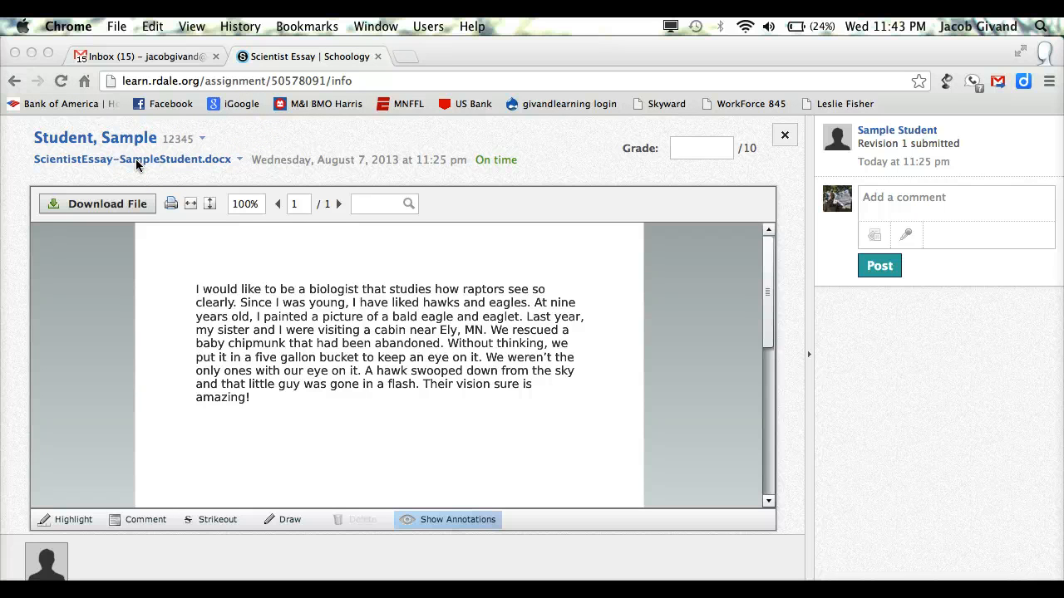
{"action": "left_click", "coordinate": [681, 149]}
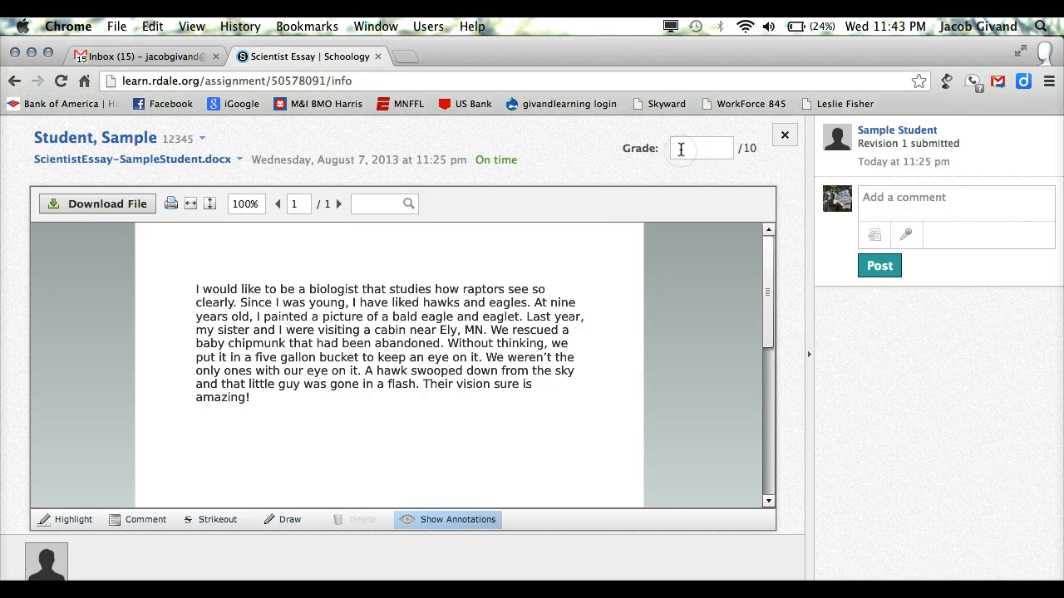
{"action": "left_click", "coordinate": [681, 149]}
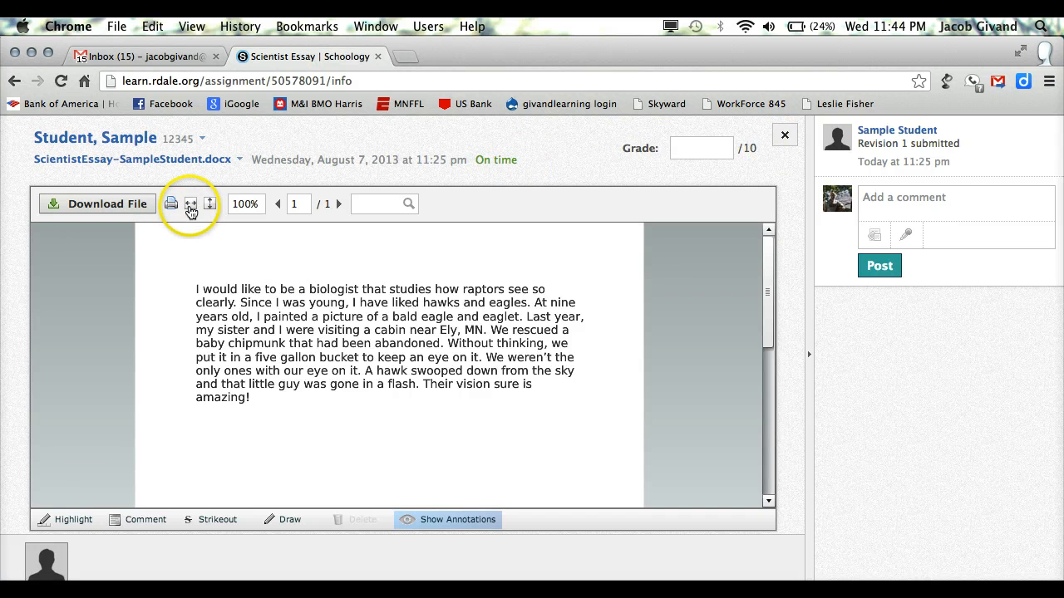
- Fit the essay to the viewer's width and highlight its opening sentence in yellow
{"action": "left_click", "coordinate": [191, 205]}
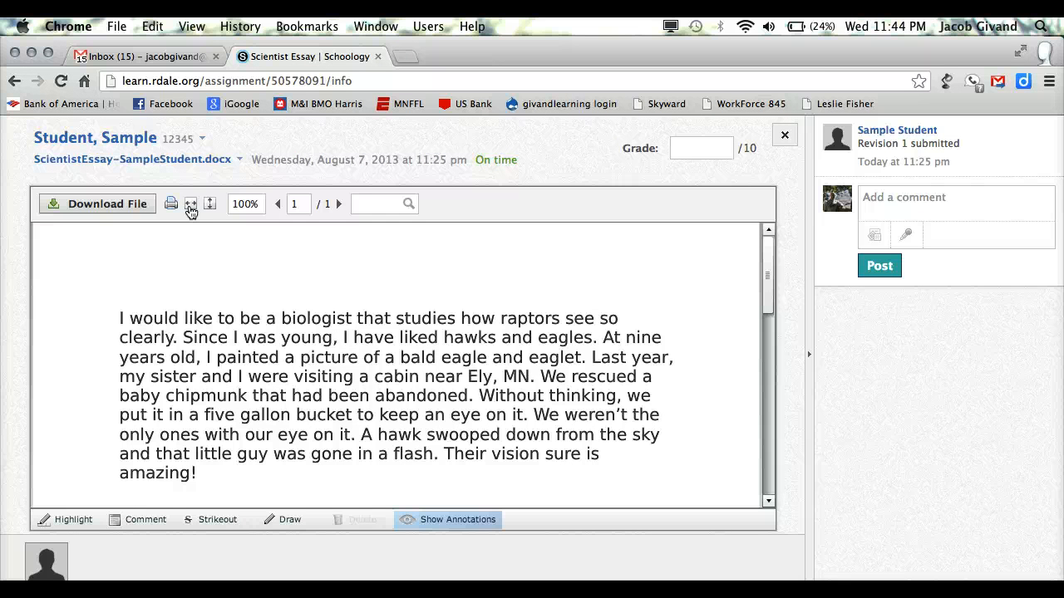
{"action": "left_click", "coordinate": [61, 522]}
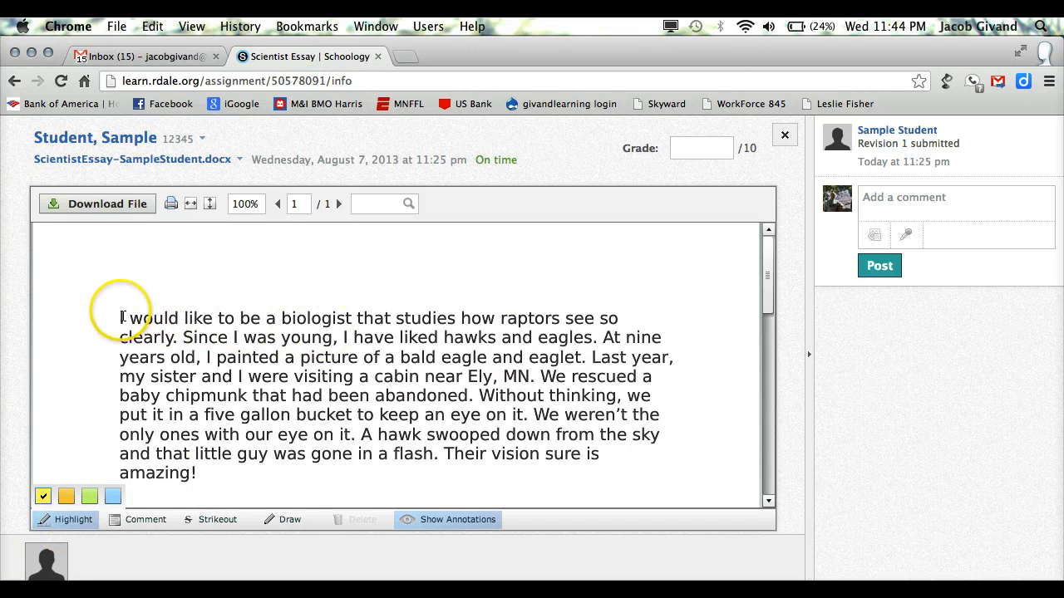
{"action": "left_click_drag", "start_coordinate": [120, 313], "coordinate": [182, 337]}
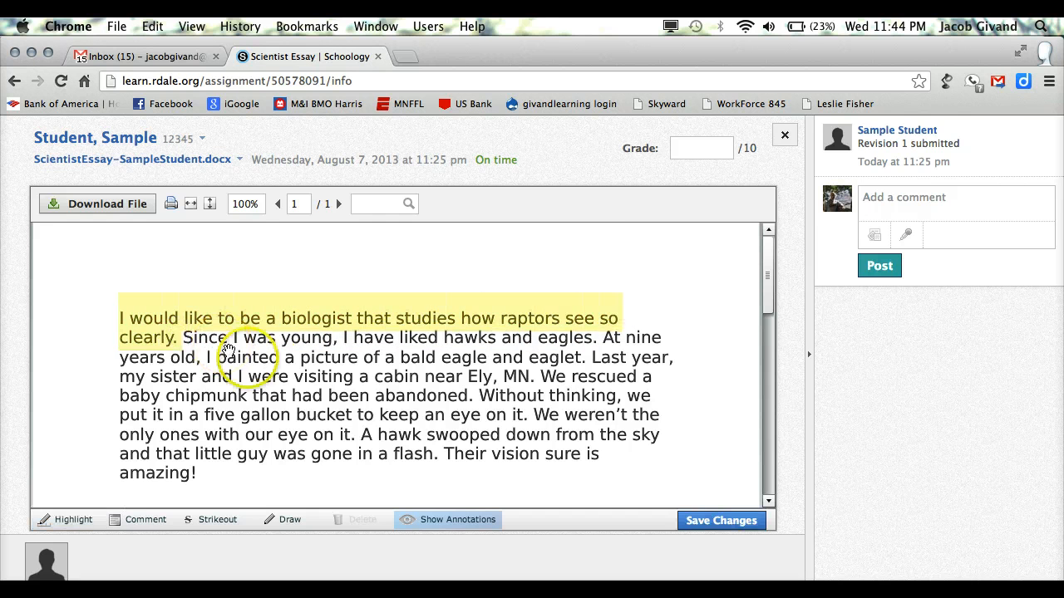
- Add a comment note reading "Engaging thesis statement" at the end of the highlighted first line and save the changes
{"action": "left_click", "coordinate": [141, 521]}
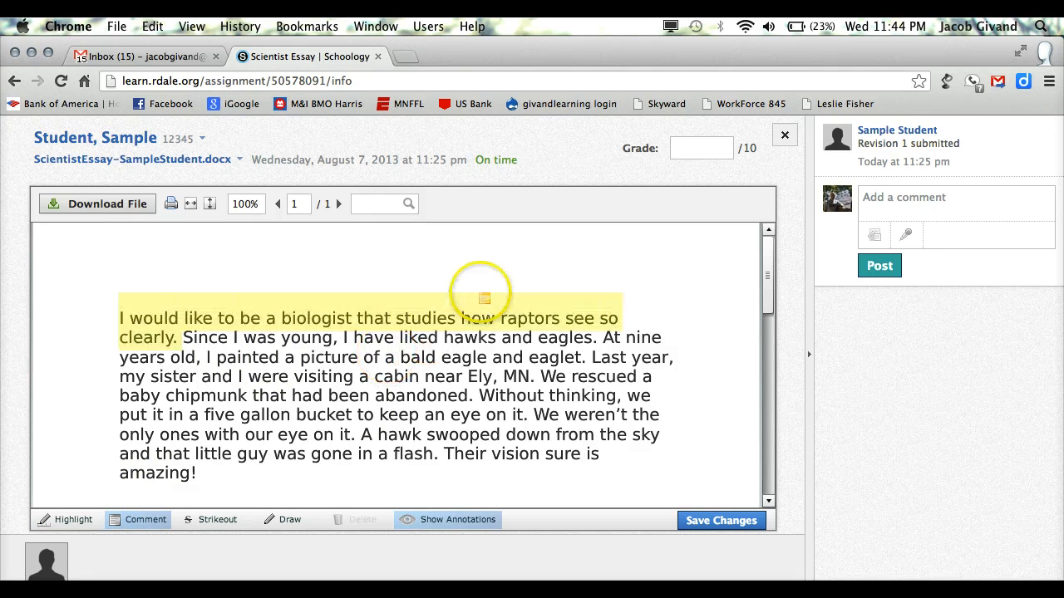
{"action": "left_click", "coordinate": [630, 298]}
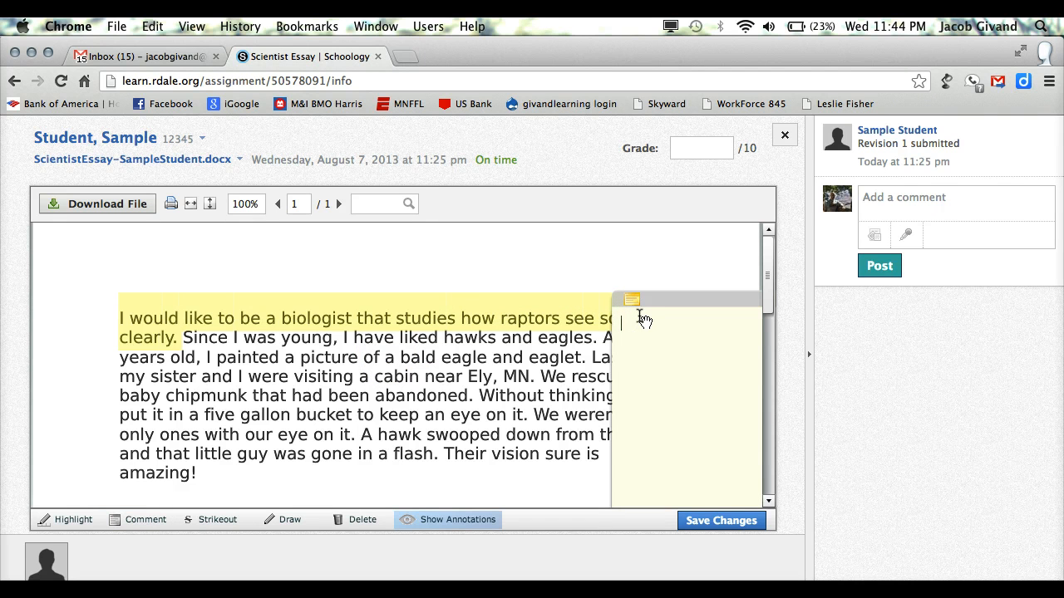
{"action": "type", "text": "Engaging the"}
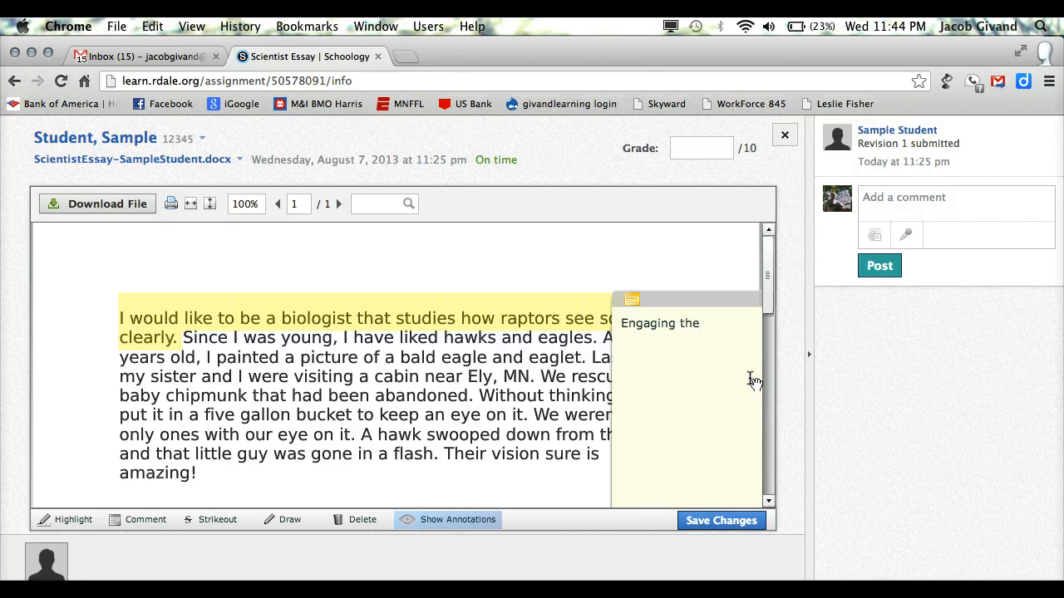
{"action": "type", "text": "me"}
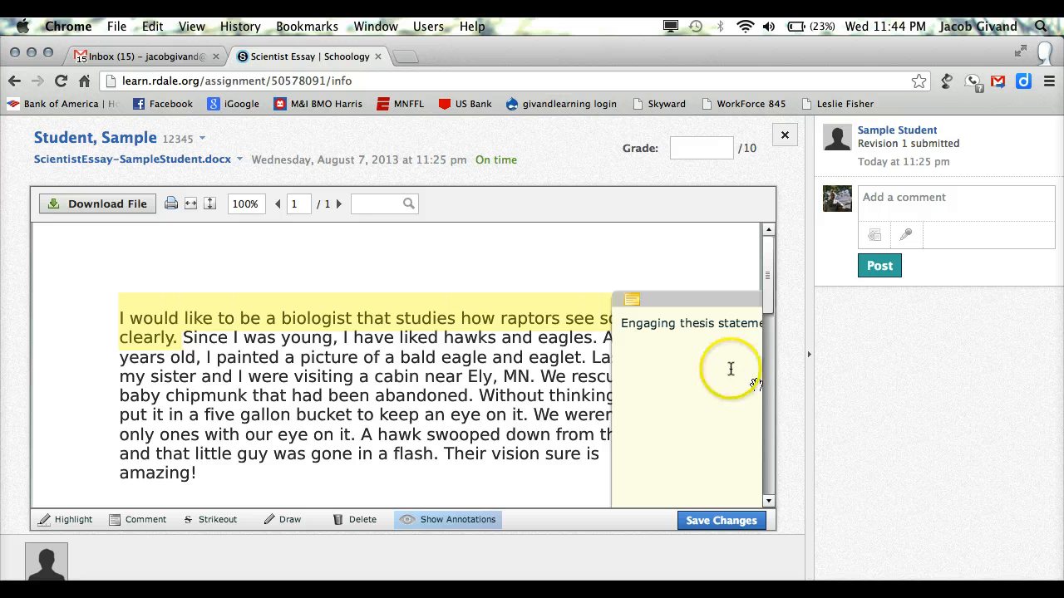
{"action": "left_click", "coordinate": [705, 523]}
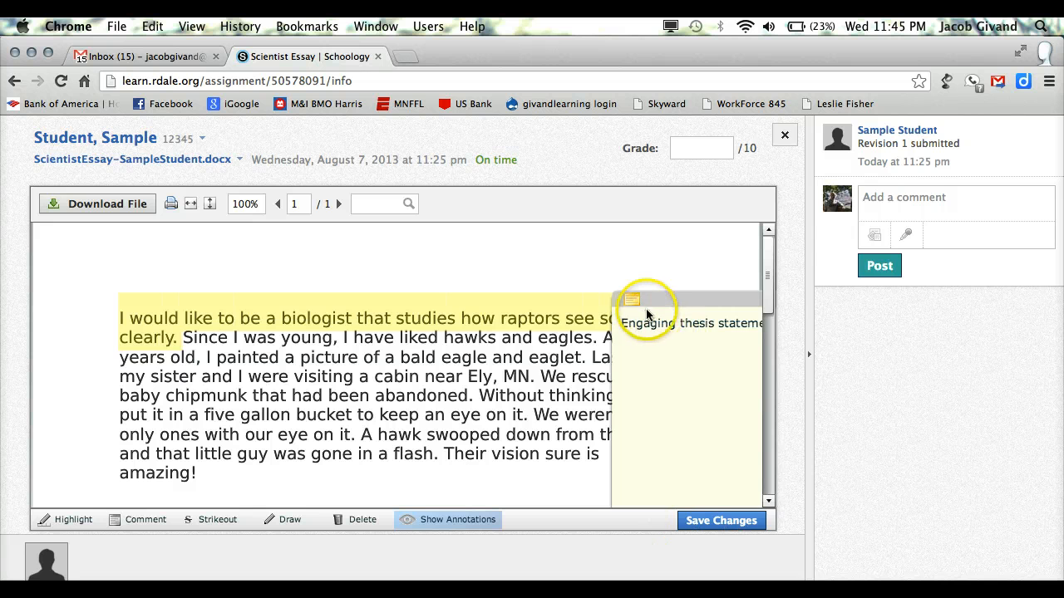
- Move the comment note above the first line of the essay, save the changes and collapse the note
{"action": "left_click_drag", "start_coordinate": [632, 300], "coordinate": [532, 256]}
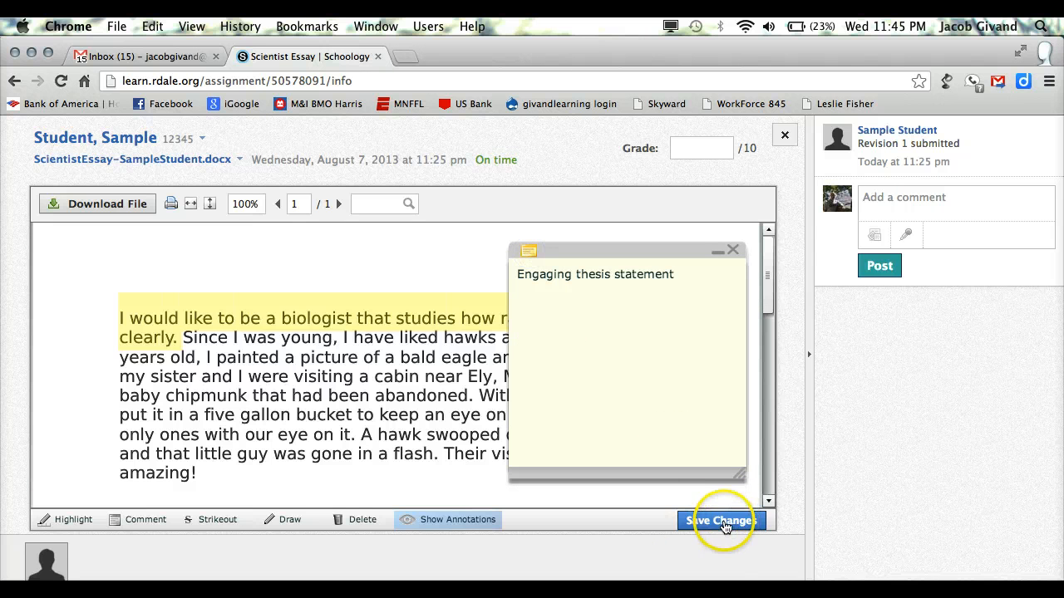
{"action": "left_click", "coordinate": [723, 524]}
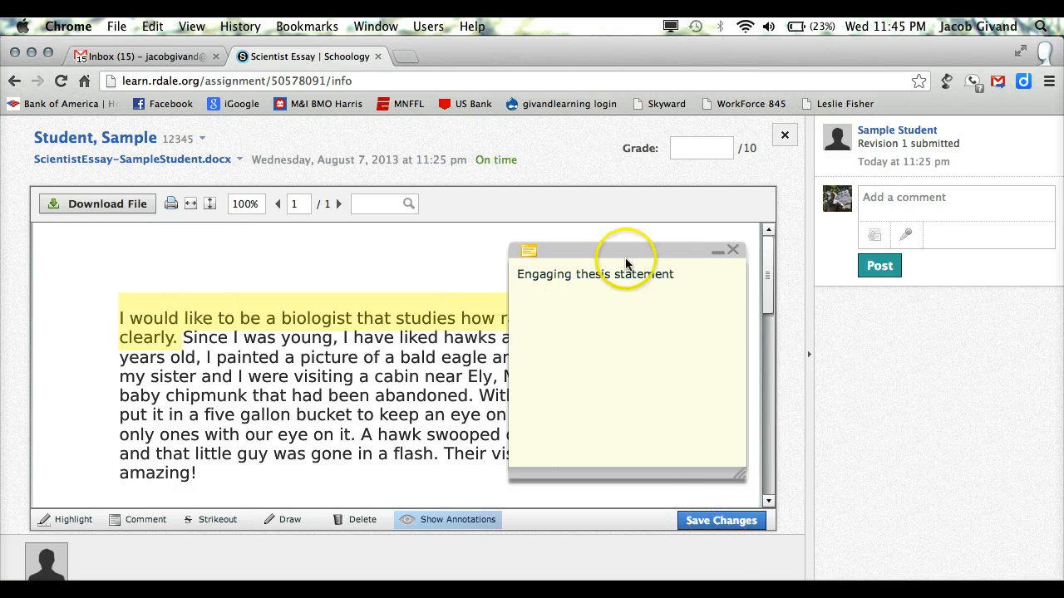
{"action": "left_click", "coordinate": [718, 251]}
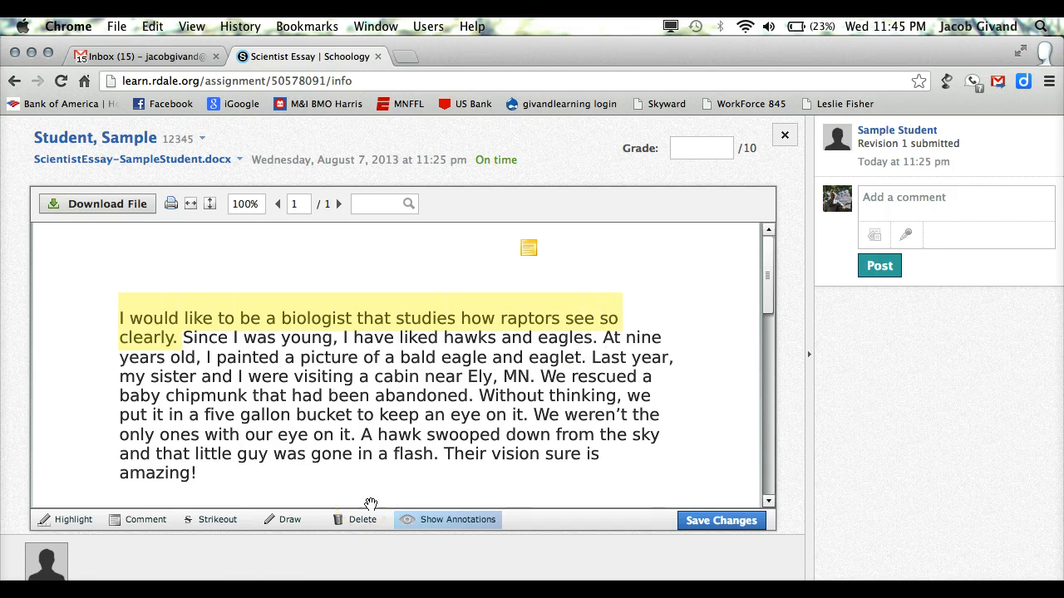
- Strike out the words "A hawk swooped down" in the essay
{"action": "left_click", "coordinate": [218, 521]}
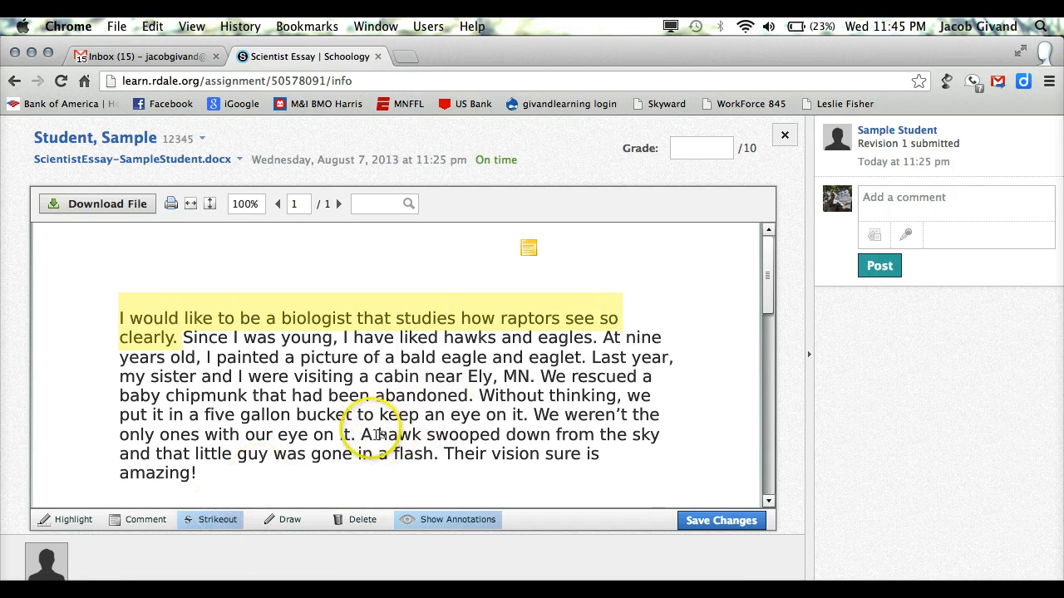
{"action": "left_click_drag", "start_coordinate": [366, 434], "coordinate": [548, 441]}
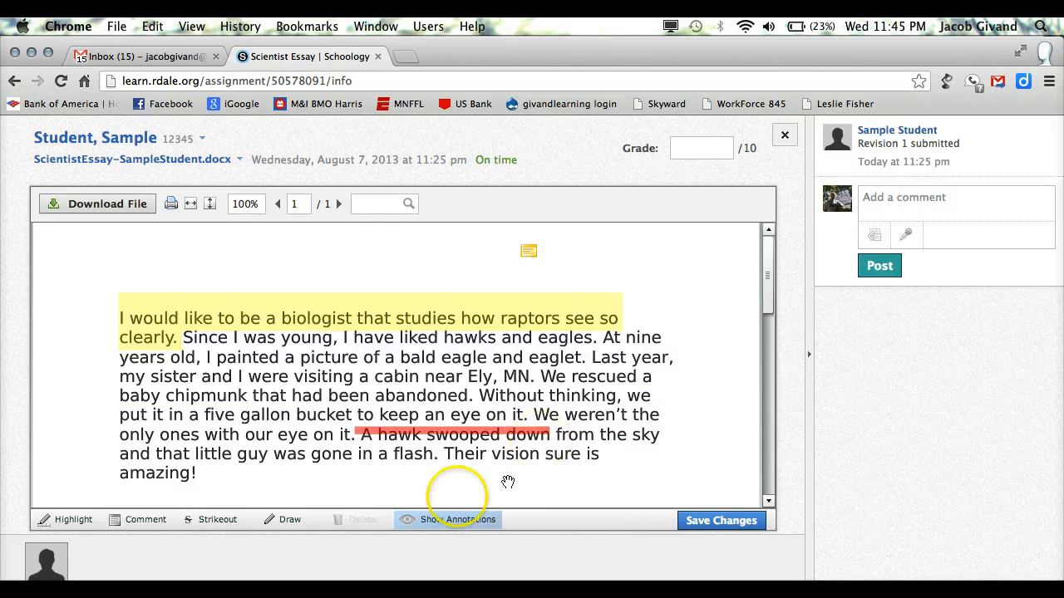
- Draw a freehand outline around the words "Their vision" and save the annotations
{"action": "left_click", "coordinate": [287, 520]}
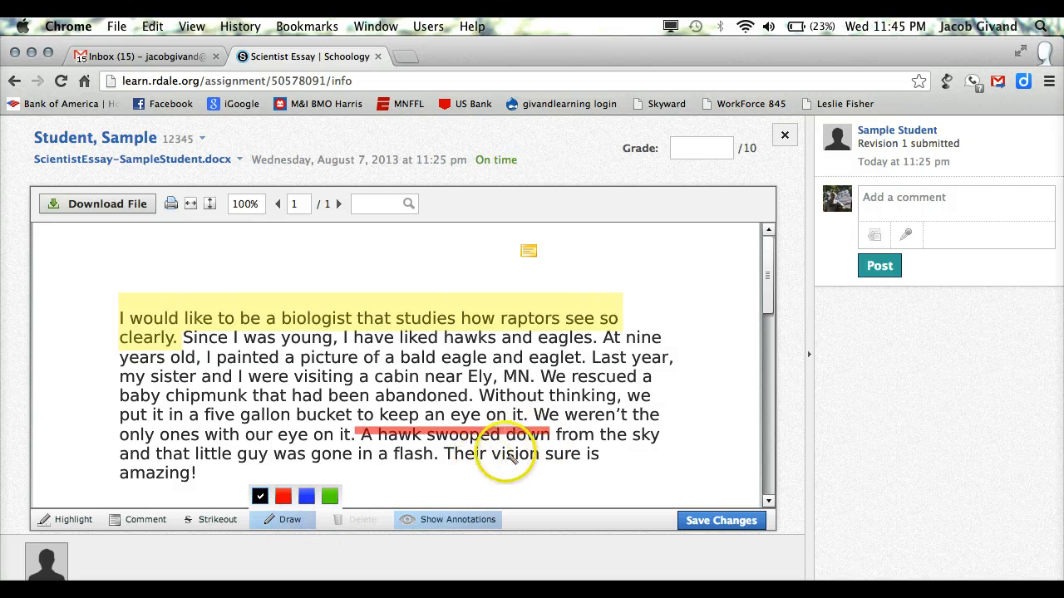
{"action": "left_click", "coordinate": [329, 497]}
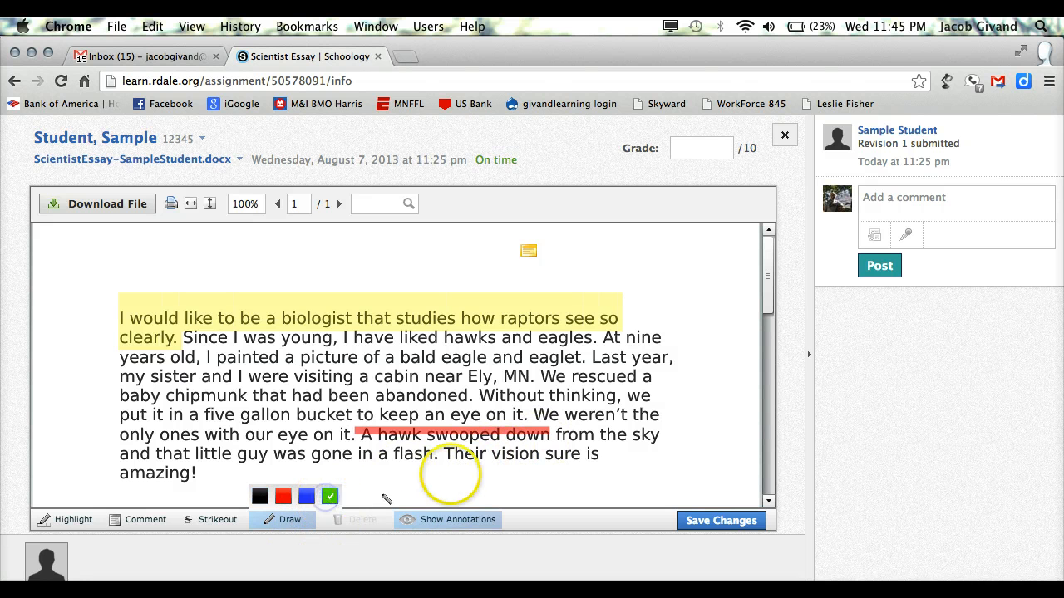
{"action": "left_click", "coordinate": [480, 434]}
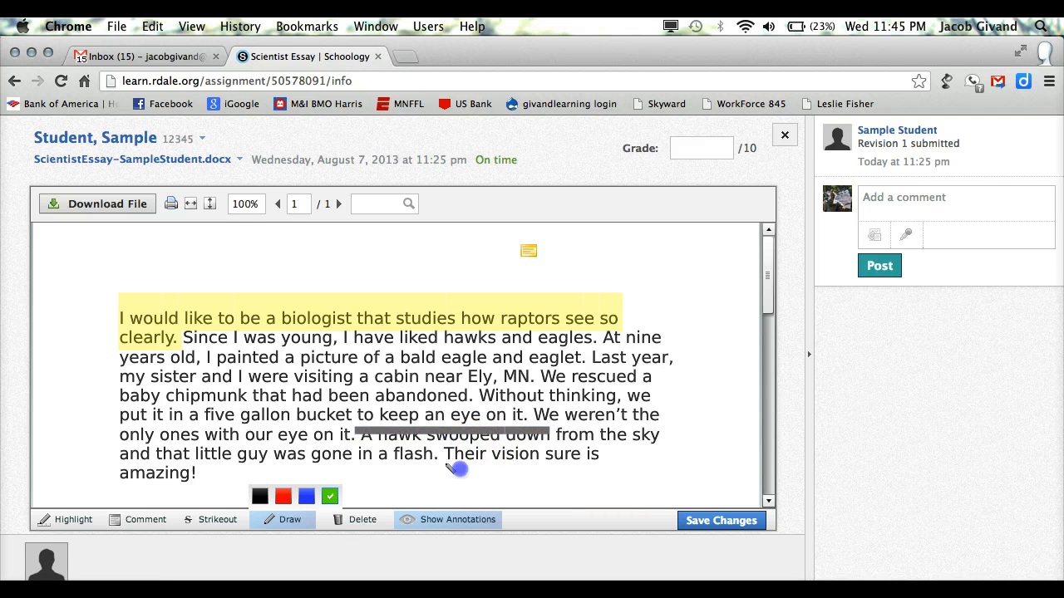
{"action": "mouse_move", "coordinate": [499, 450]}
{"action": "left_mouse_down"}
{"action": "mouse_move", "coordinate": [468, 443]}
{"action": "mouse_move", "coordinate": [445, 464]}
{"action": "mouse_move", "coordinate": [532, 466]}
{"action": "mouse_move", "coordinate": [541, 447]}
{"action": "left_mouse_up"}
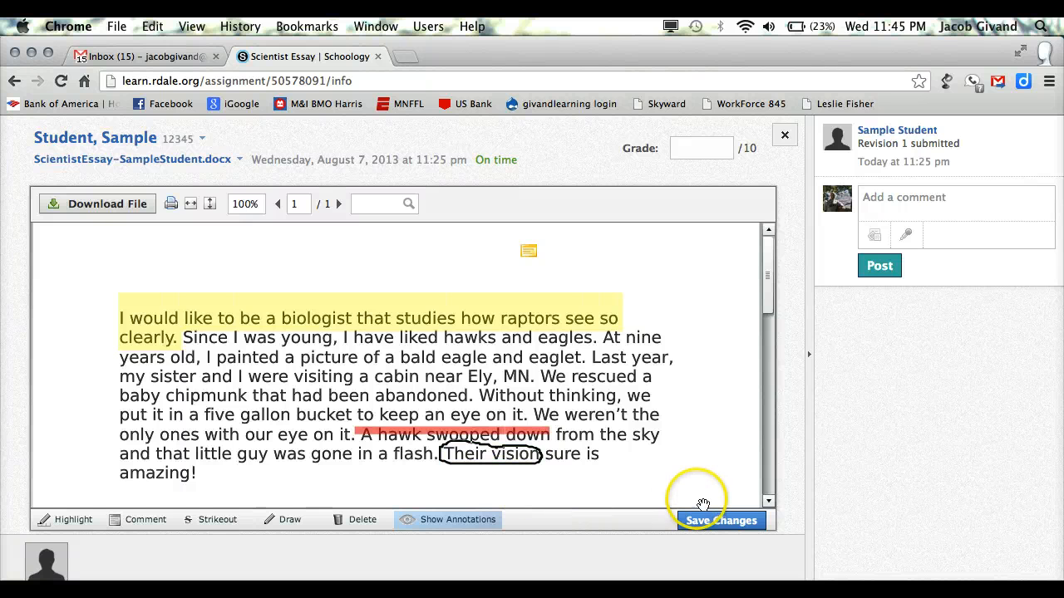
{"action": "left_click", "coordinate": [699, 520]}
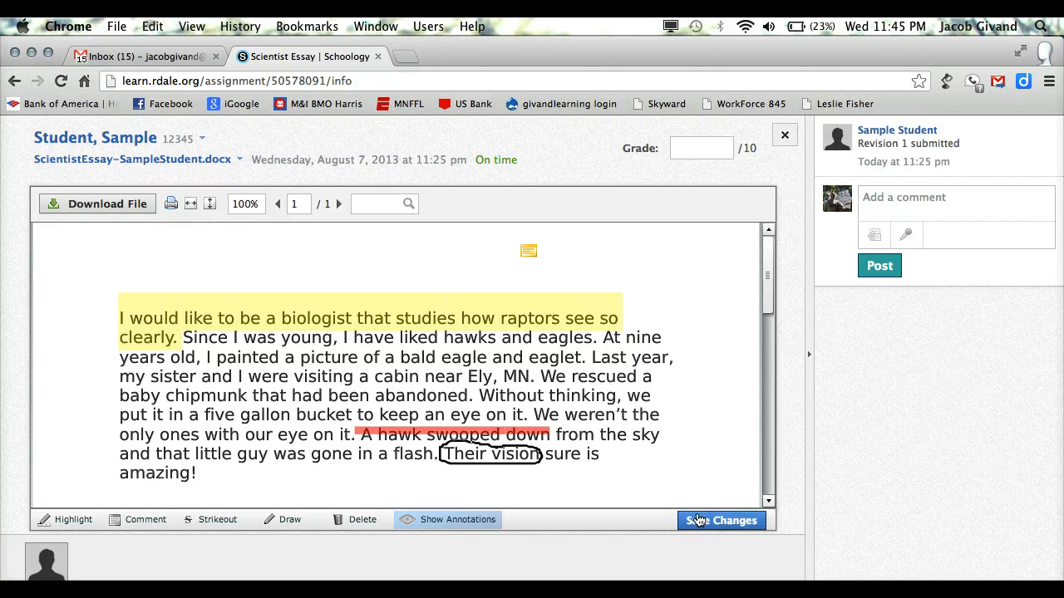
- Submit a grade of 9 out of 10 with the comment "great detail", shown to the student
{"action": "left_click", "coordinate": [679, 151]}
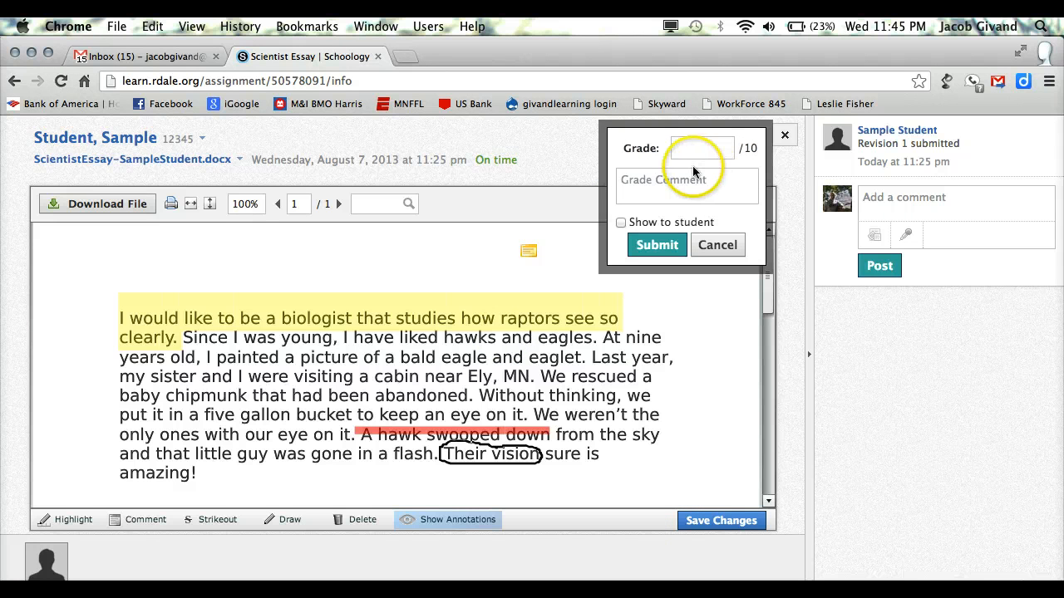
{"action": "type", "text": "9"}
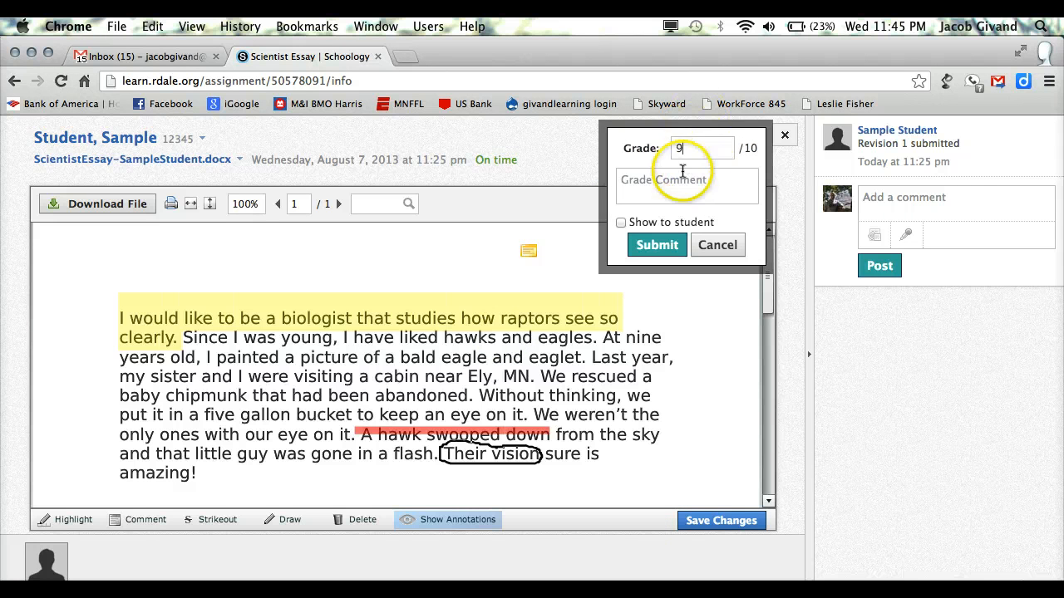
{"action": "left_click", "coordinate": [683, 181]}
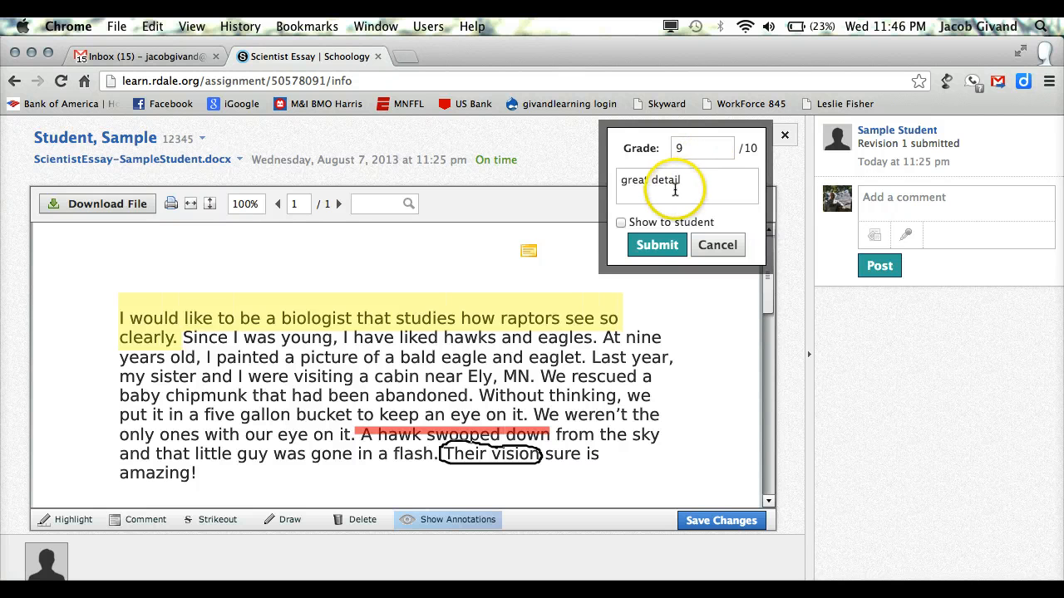
{"action": "left_click", "coordinate": [622, 222]}
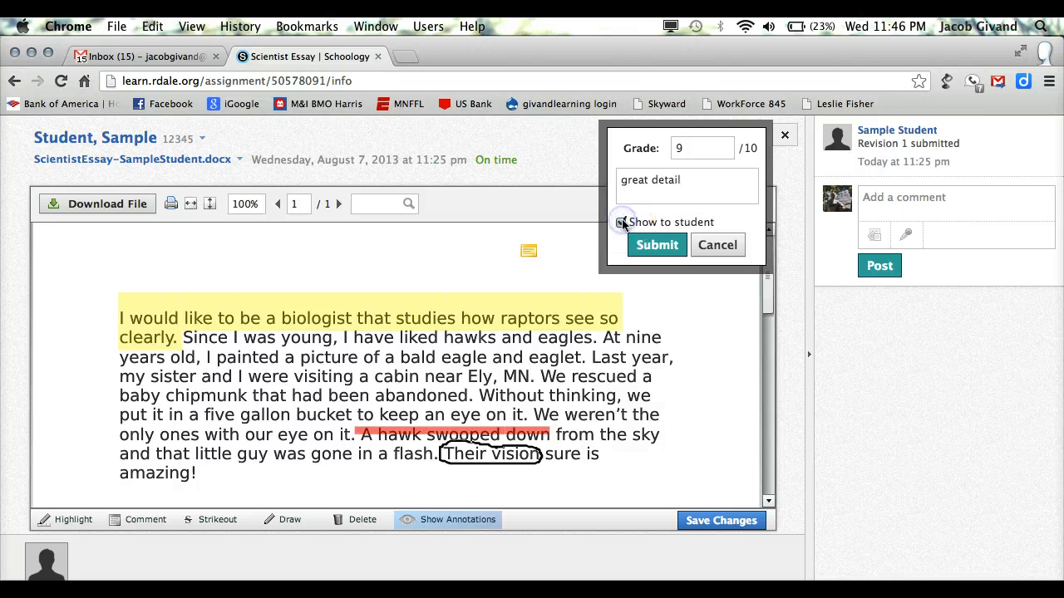
{"action": "left_click", "coordinate": [640, 248]}
{"action": "left_click", "coordinate": [640, 247]}
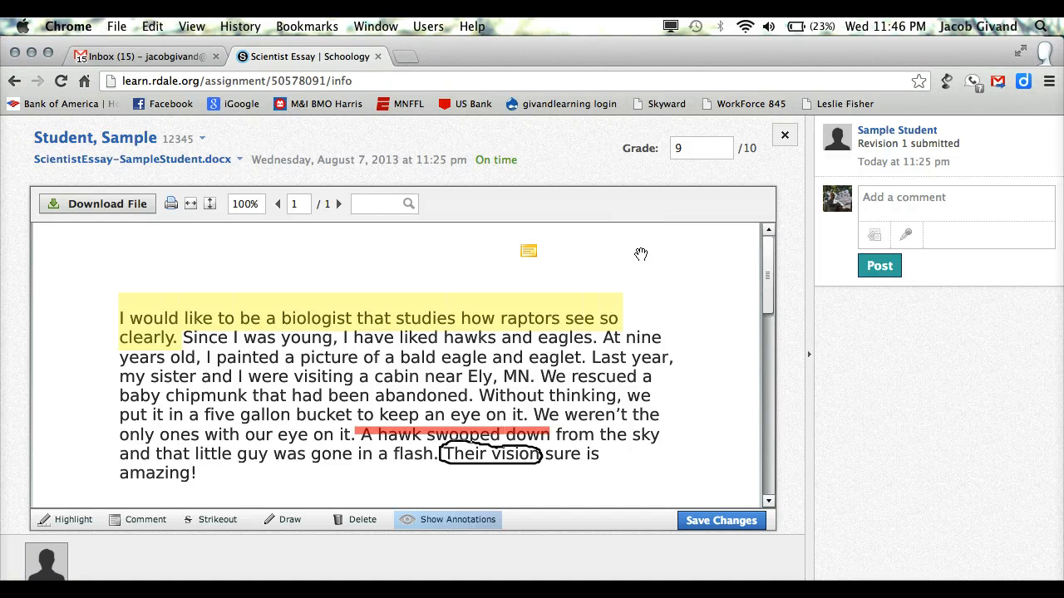